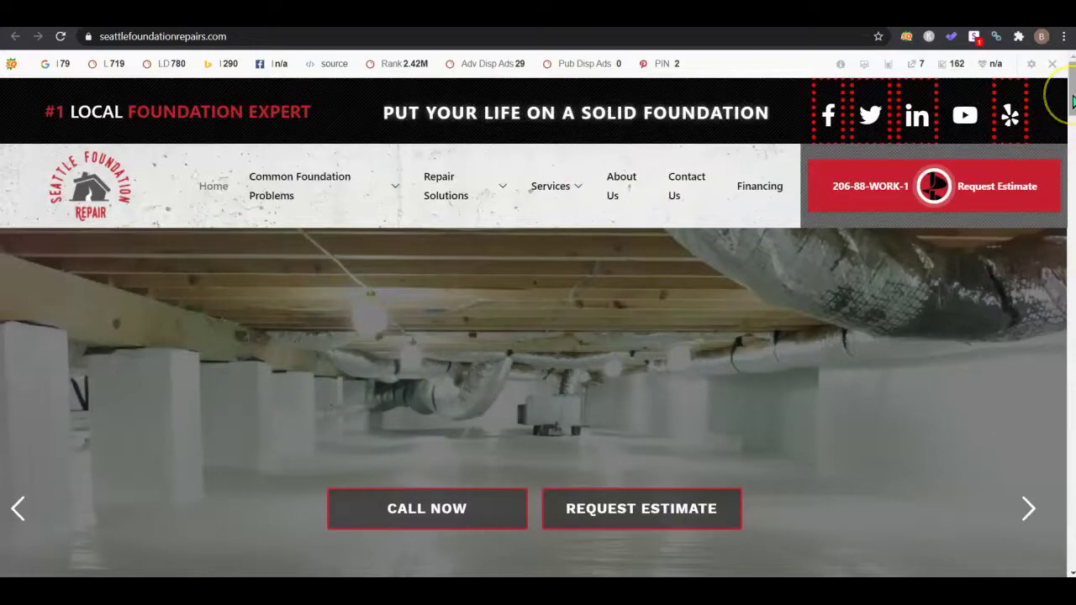
Review the header and opening hero section of the Seattle Foundation Repair homepage
mouse_move(1073, 100)
mouse_down()
mouse_move(1073, 130)
mouse_move(1064, 84)
mouse_move(1066, 365)
mouse_move(1050, 293)
mouse_move(1070, 283)
mouse_move(1071, 109)
mouse_up()
mouse_move(1072, 105)
mouse_down()
mouse_move(1071, 168)
mouse_move(1069, 111)
mouse_up()
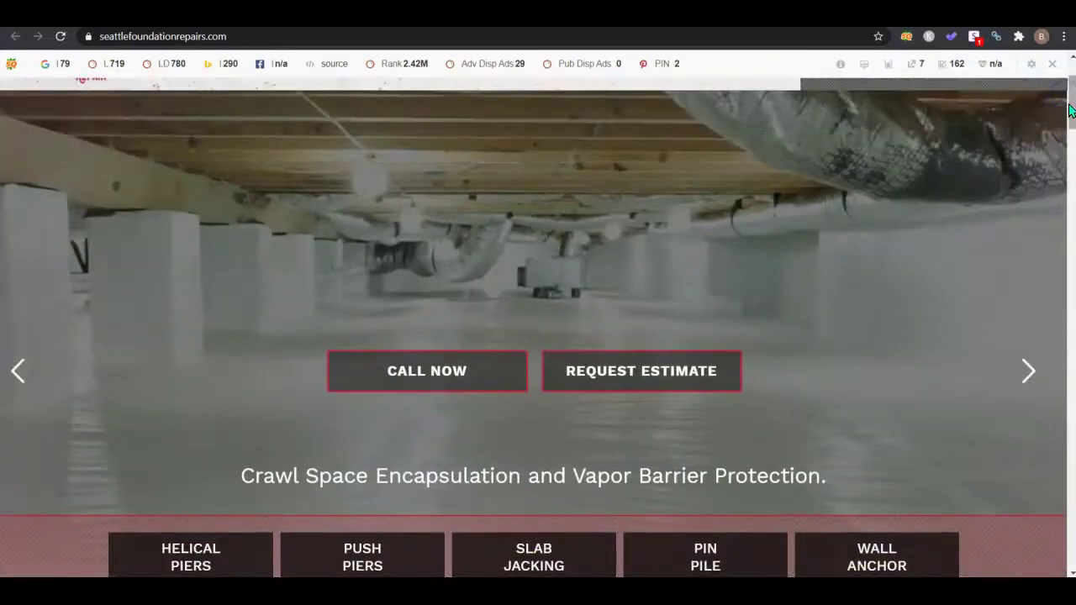
drag(1071, 102, 1071, 76)
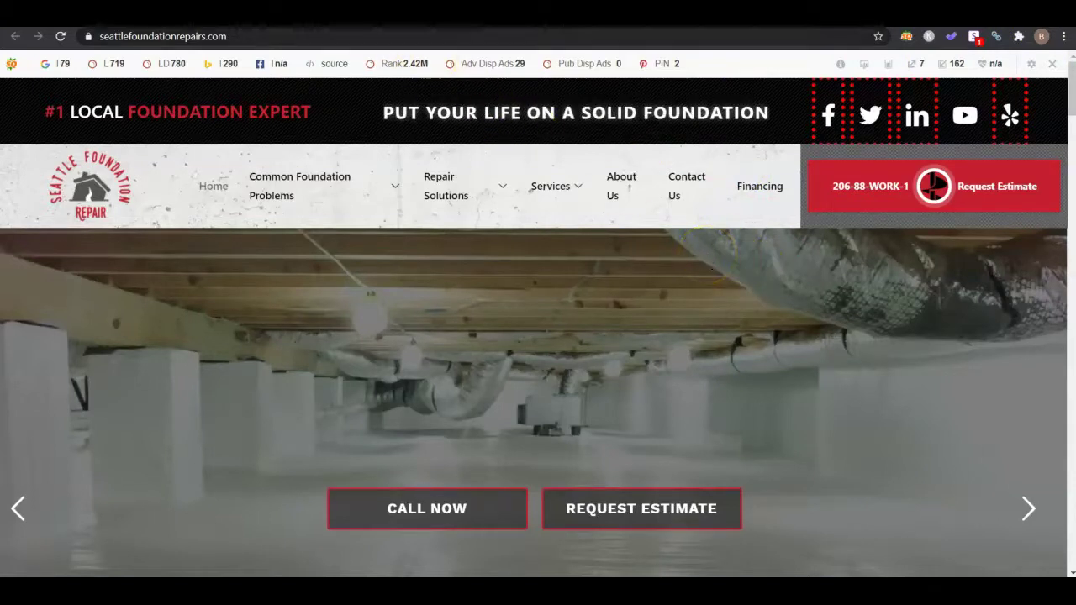
click(252, 13)
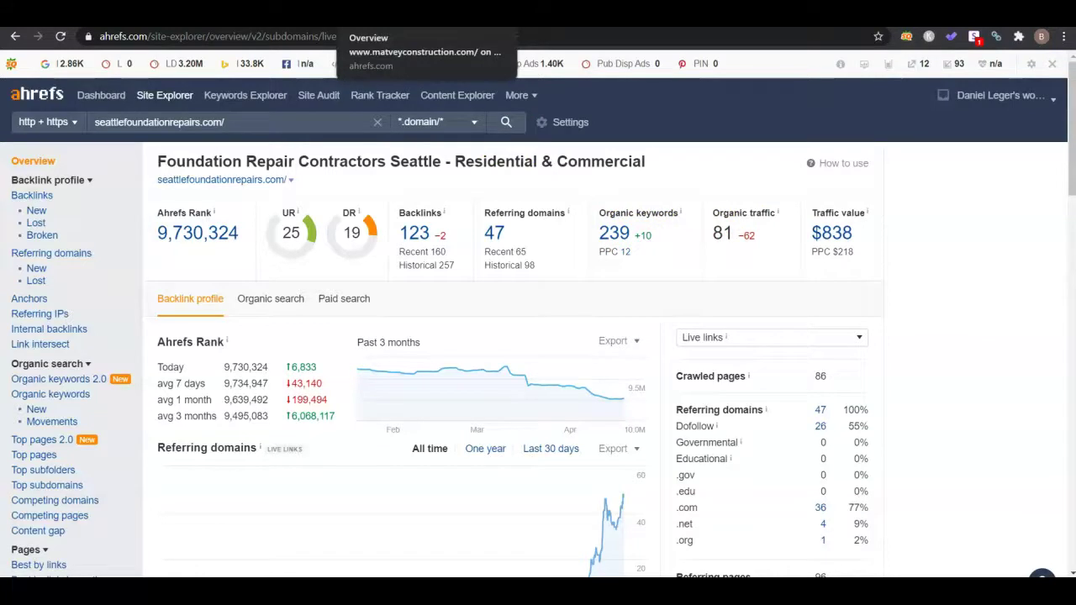
click(395, 12)
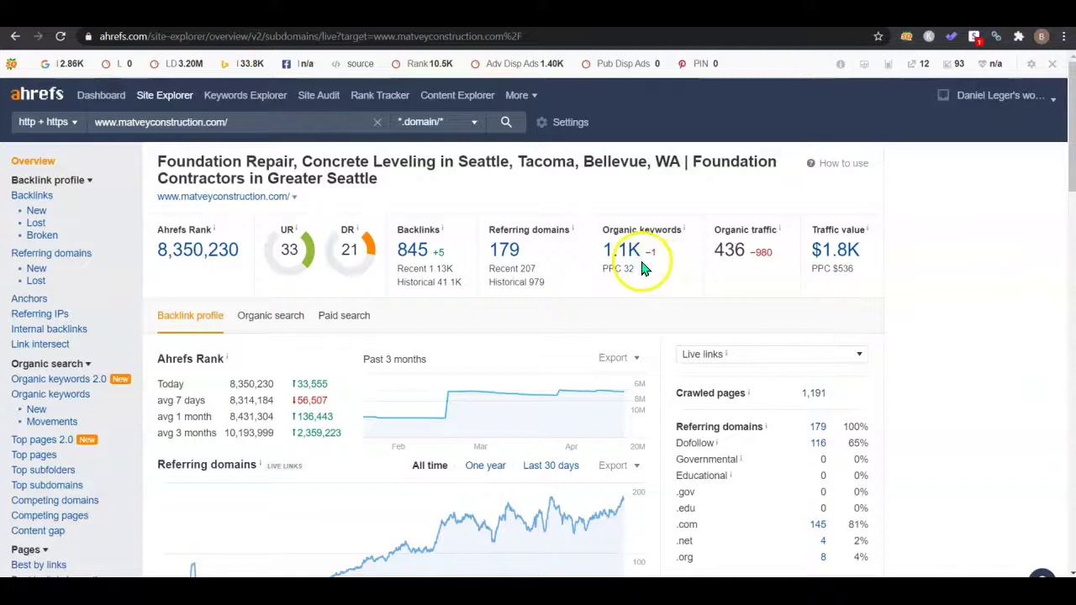
click(414, 254)
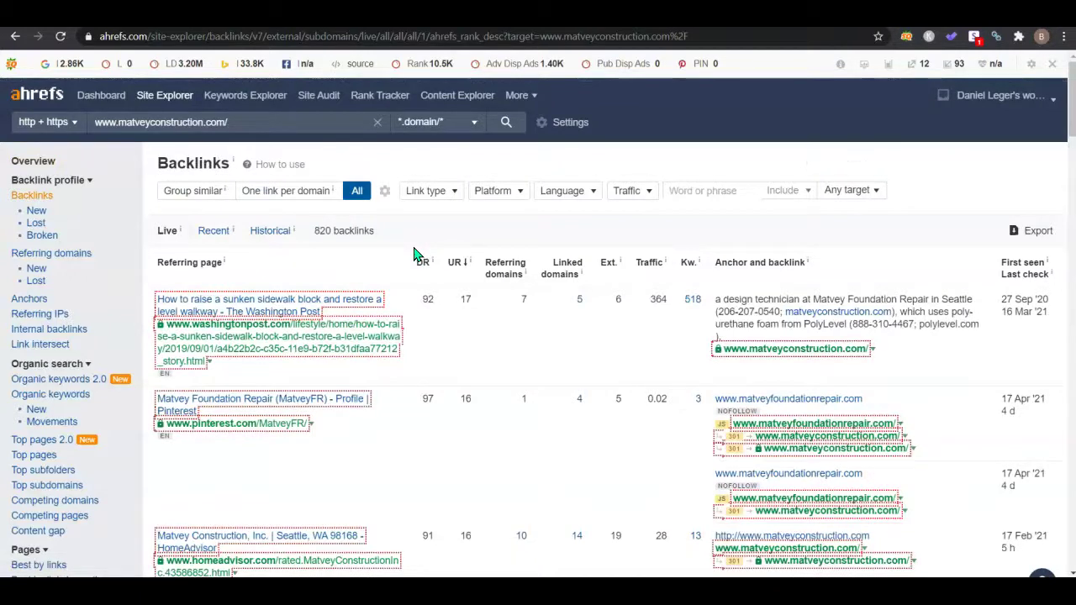
drag(1071, 125, 1072, 144)
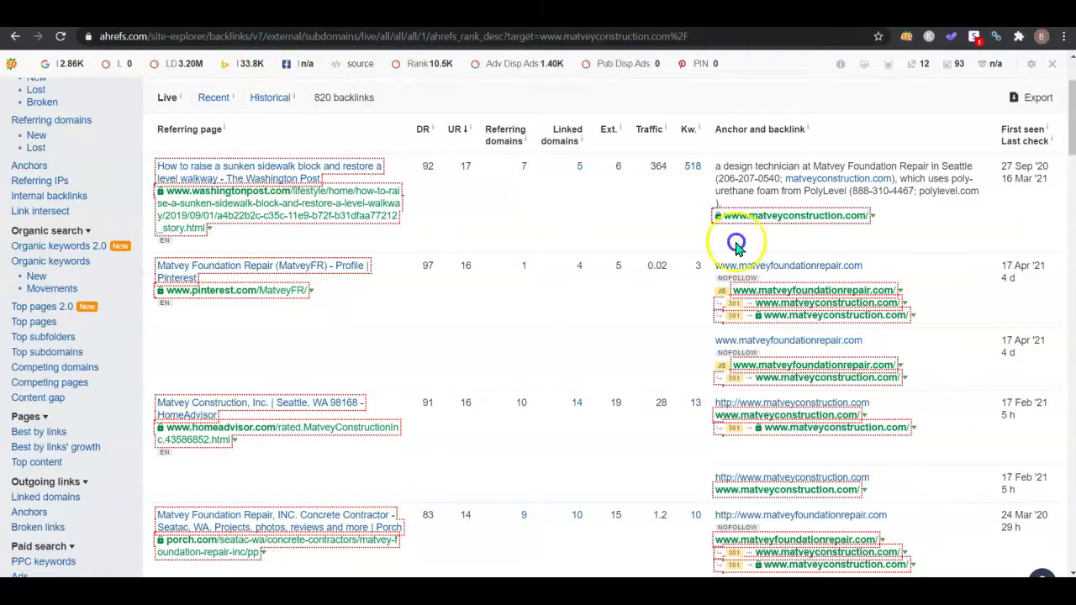
mouse_move(1072, 108)
mouse_down()
mouse_move(1071, 98)
mouse_move(1071, 197)
mouse_move(1068, 93)
mouse_move(1057, 270)
mouse_move(1047, 185)
mouse_move(1059, 101)
mouse_up()
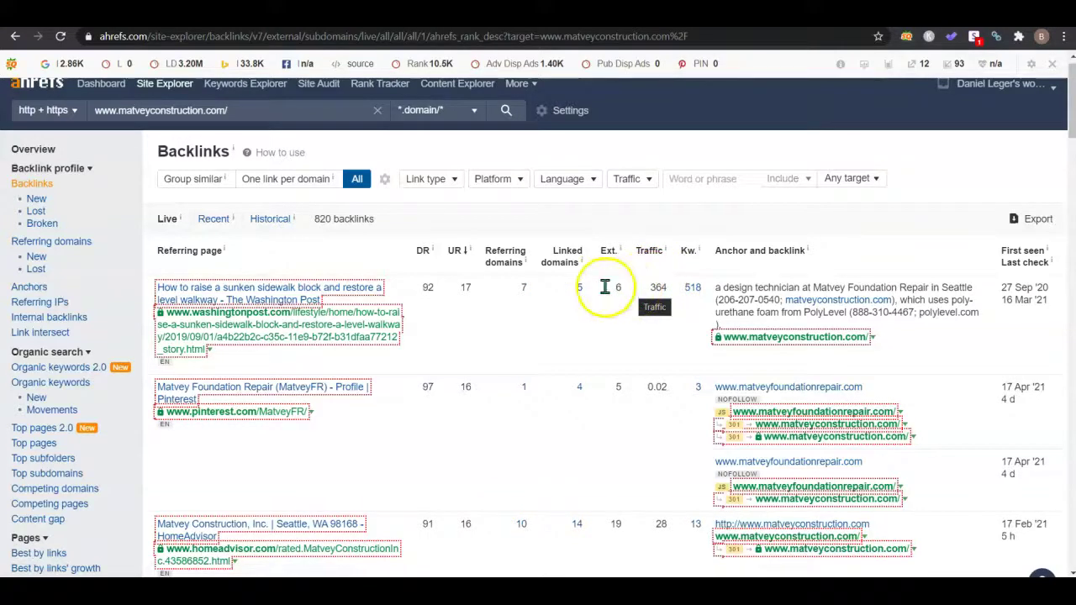
click(52, 150)
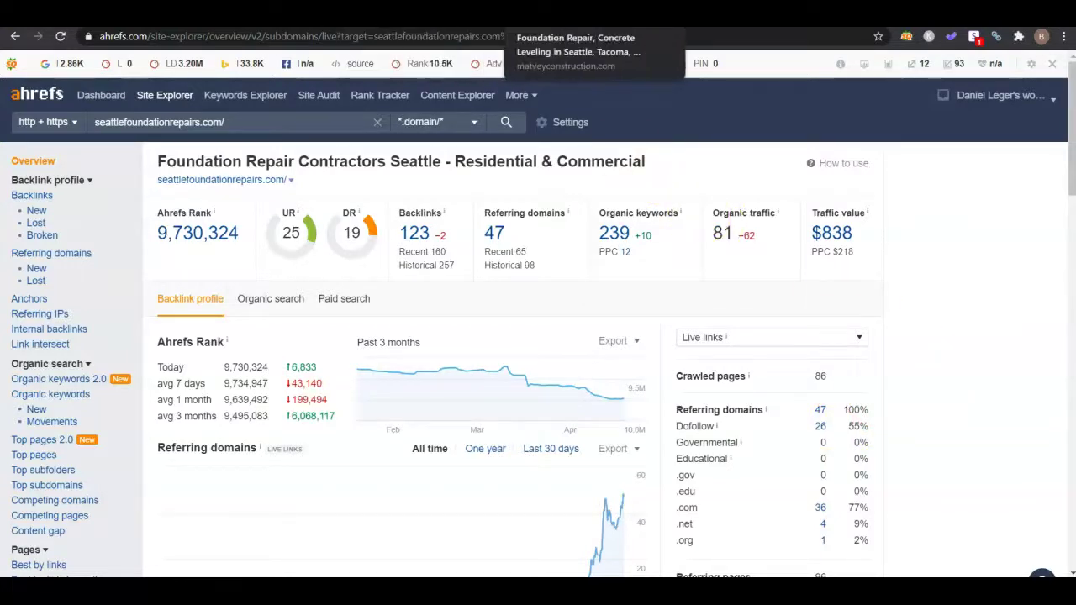
Search Google for "foundation repair seattle" and examine the ads, map listings and first organic results
click(580, 14)
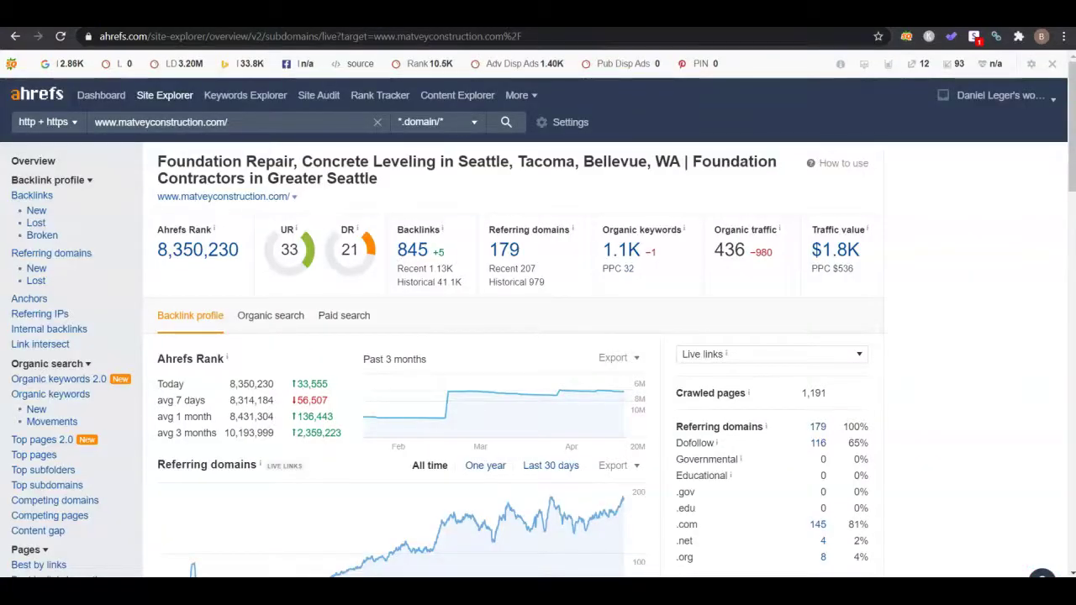
key(ctrl+t)
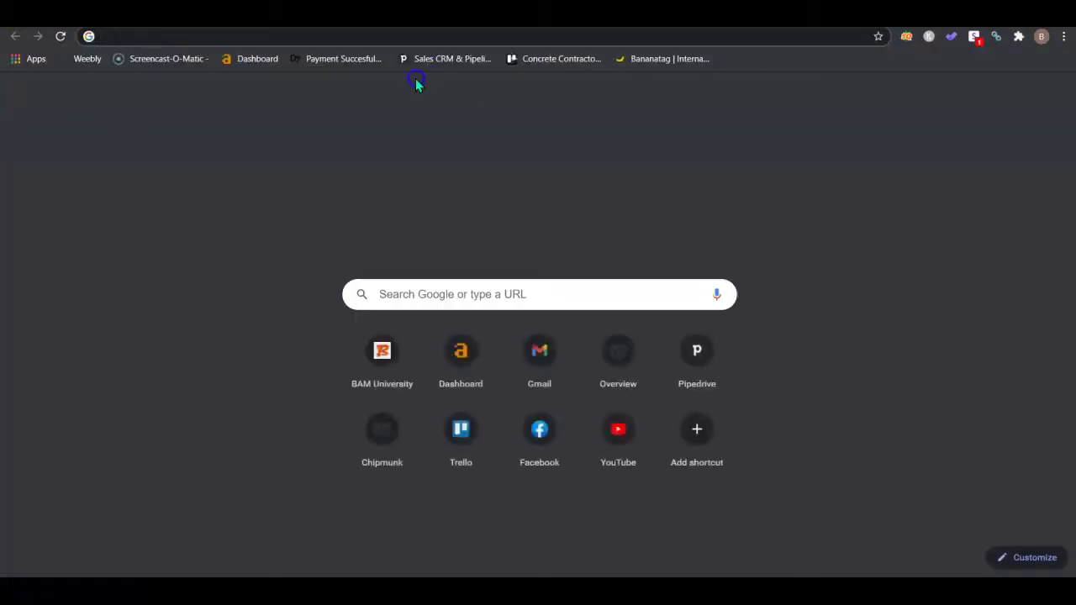
text(foundation repair seattle)
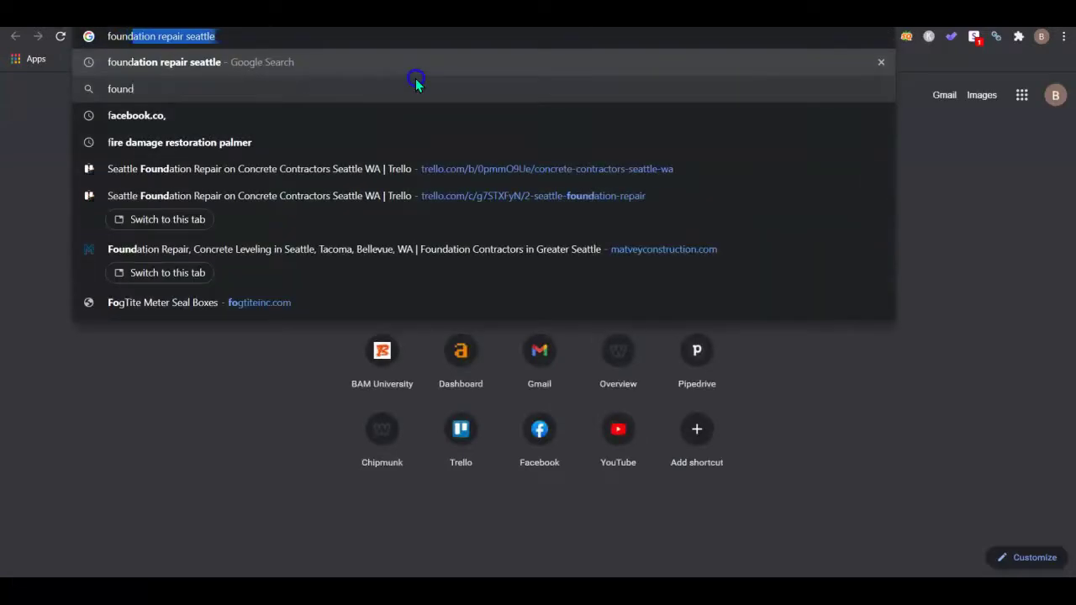
key(Return)
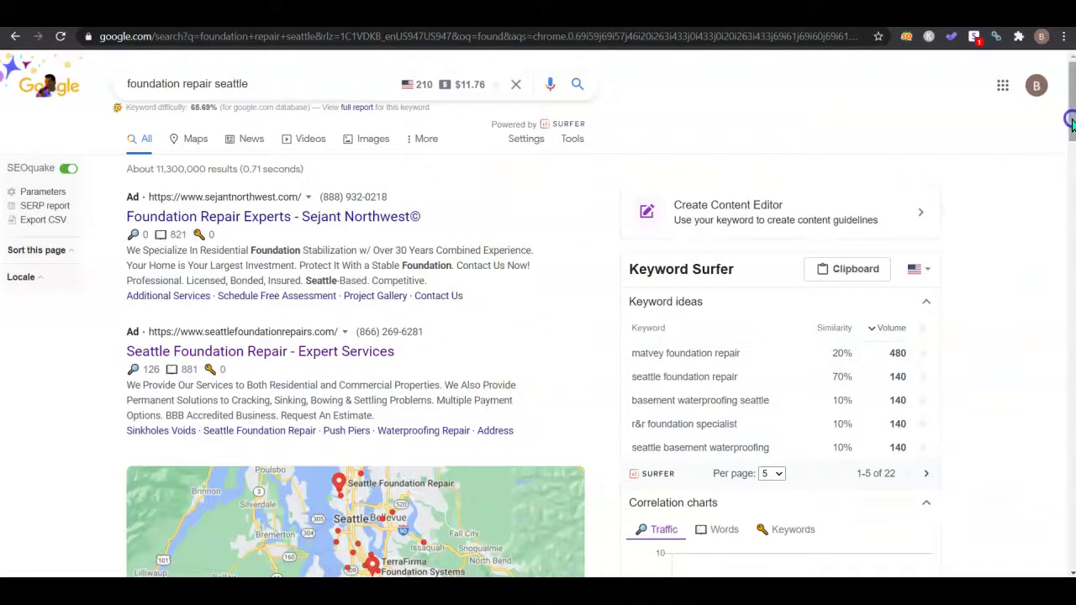
drag(1072, 121, 1065, 222)
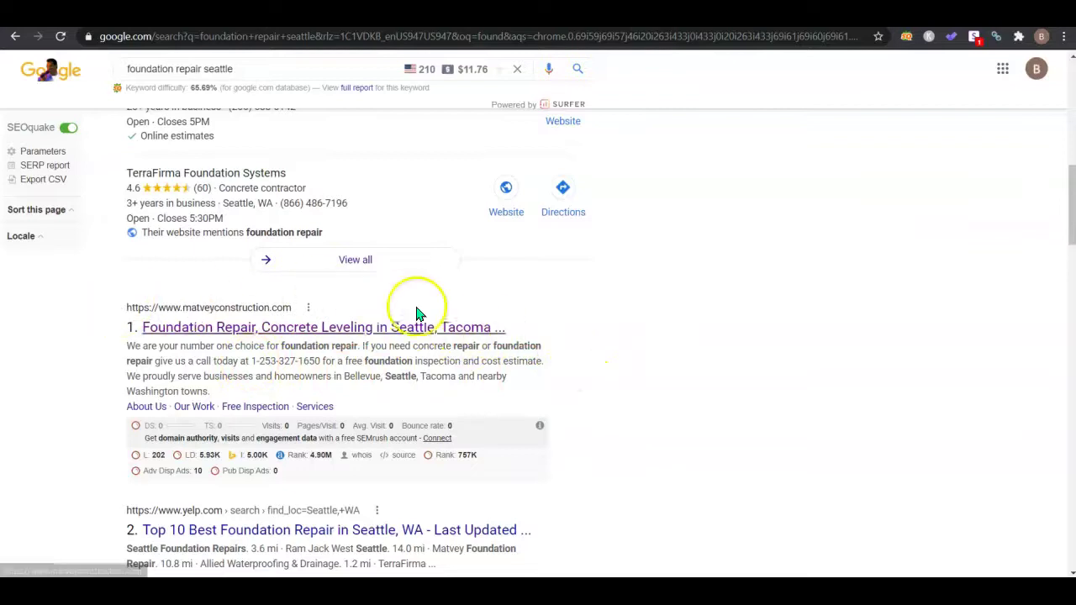
drag(1070, 214, 1072, 165)
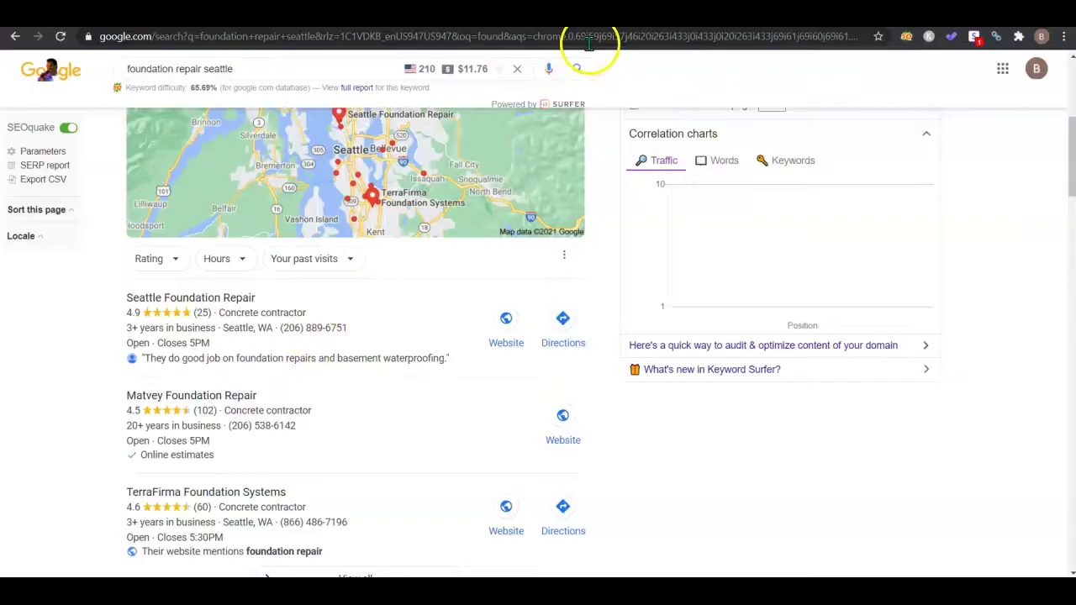
Go back to the open company sites and compare the homepages of Seattle Foundation Repair and Matvey Foundation Repair
key(ctrl+Tab)
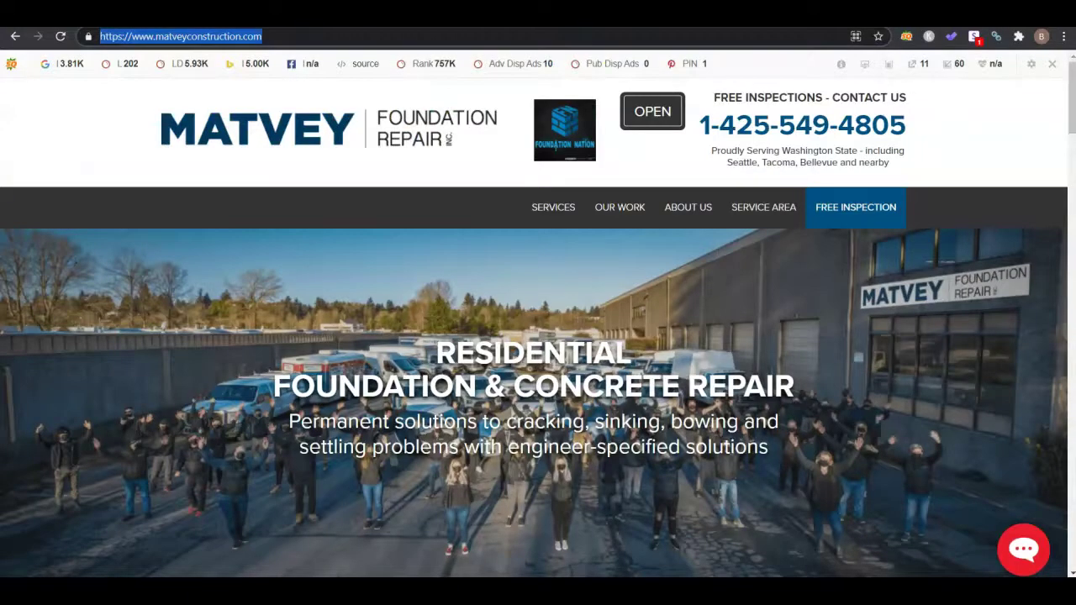
key(ctrl+Tab)
key(ctrl+Tab)
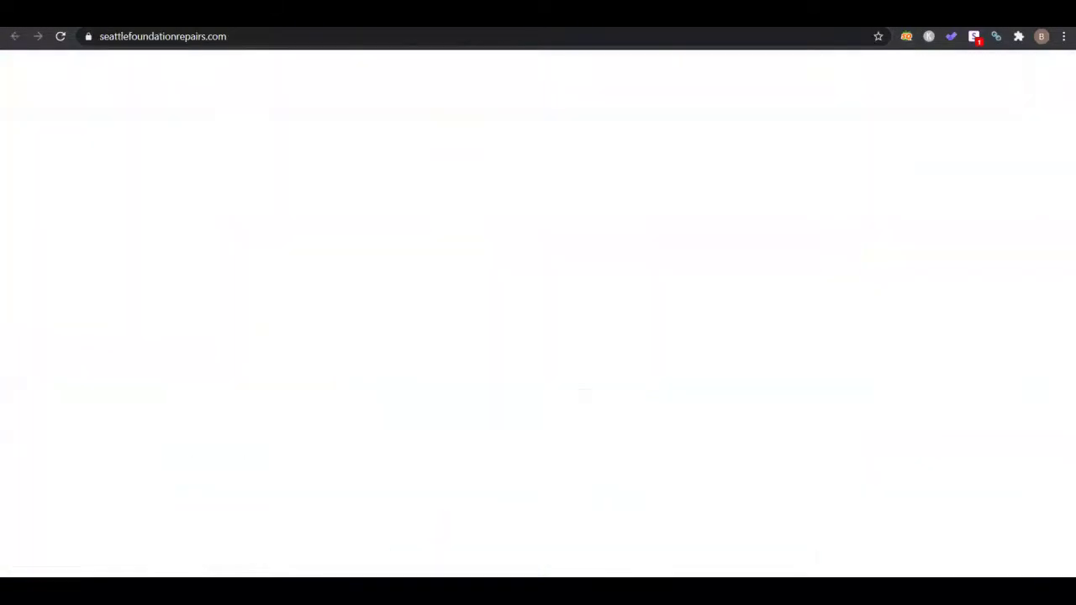
scroll(612, 240, down, 10)
scroll(450, 186, up, 10)
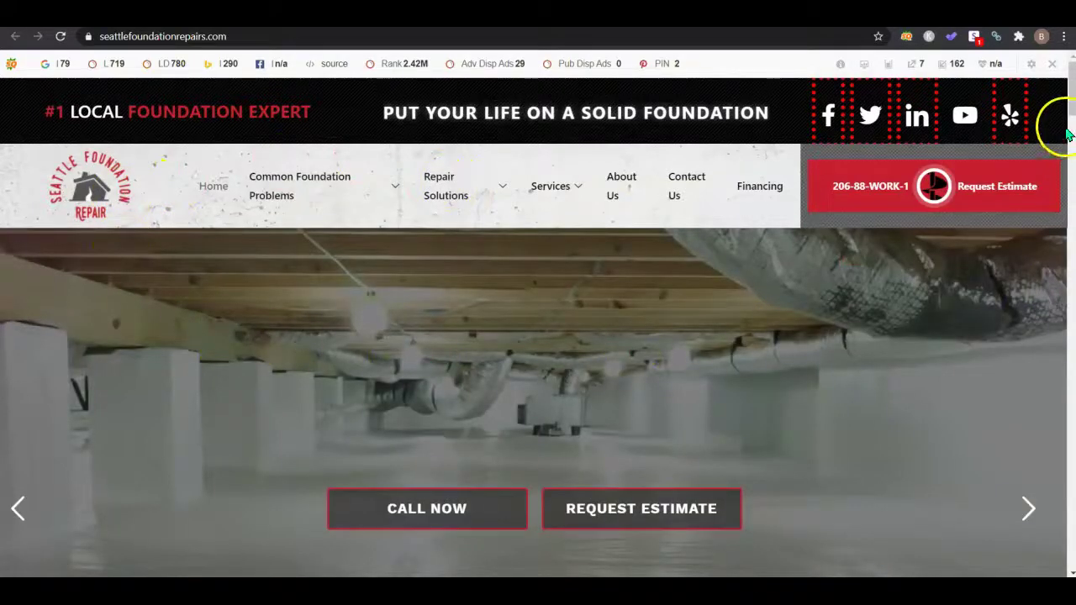
drag(1070, 94, 1059, 74)
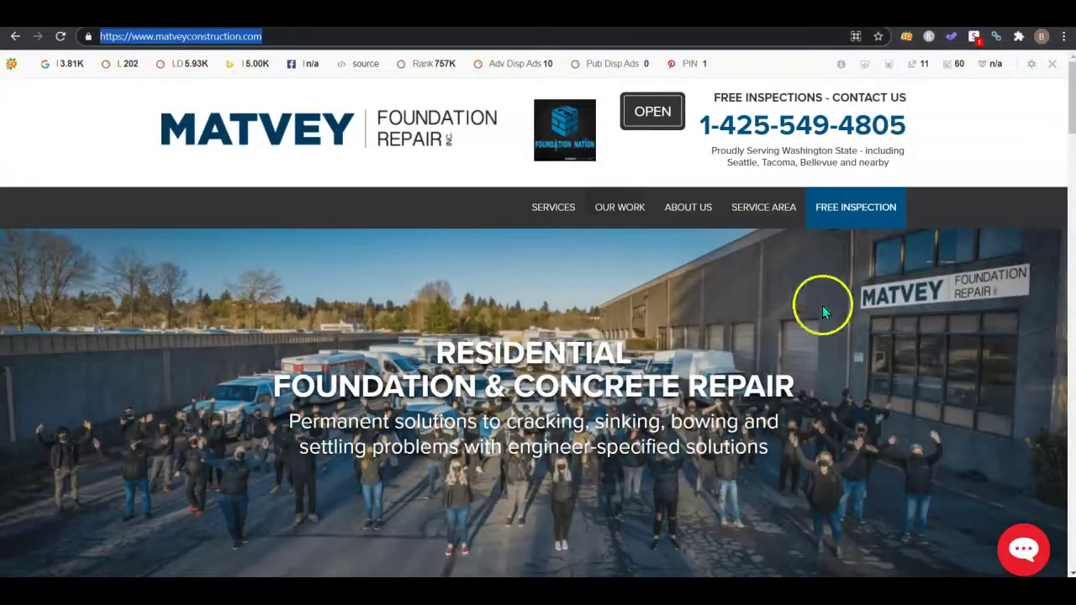
Check the file name of the Concrete Leveling image on the Matvey homepage by starting to save it, then cancel the save
drag(1071, 109, 1069, 281)
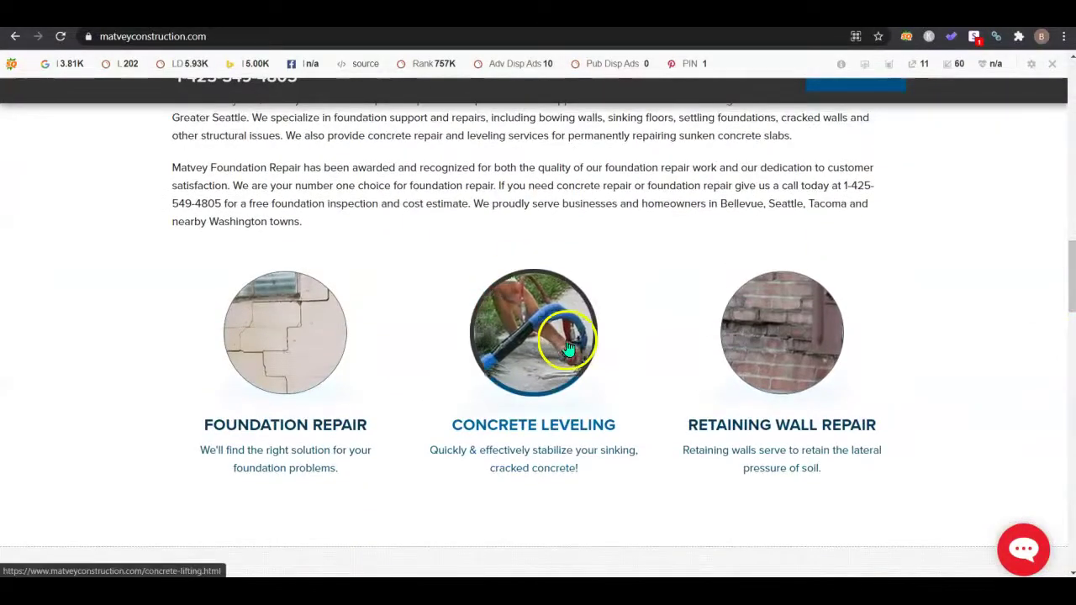
right_click(566, 341)
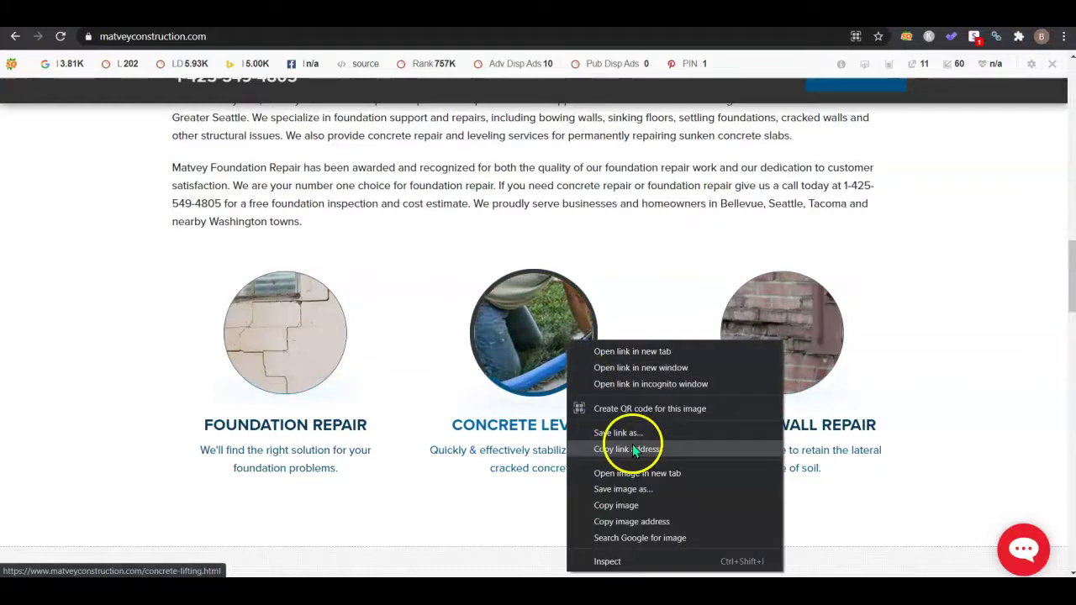
click(648, 489)
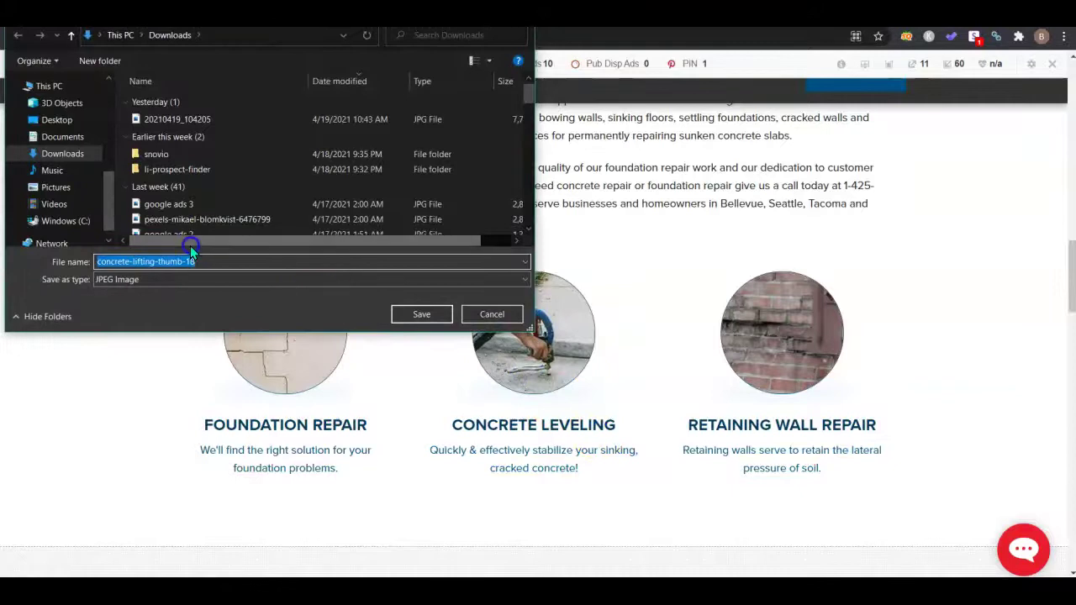
double_click(146, 262)
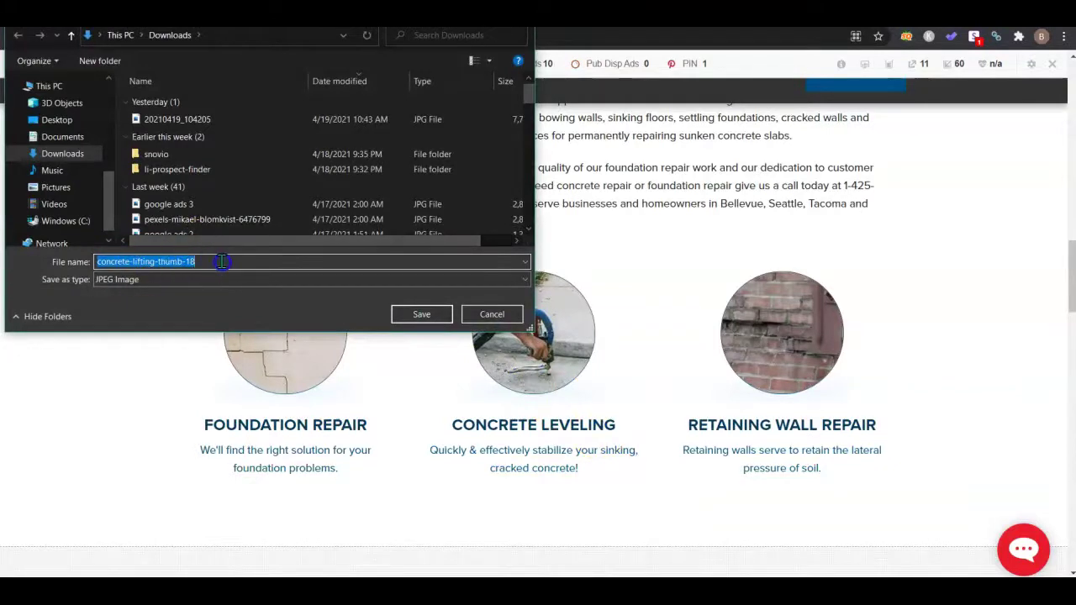
double_click(157, 264)
double_click(116, 263)
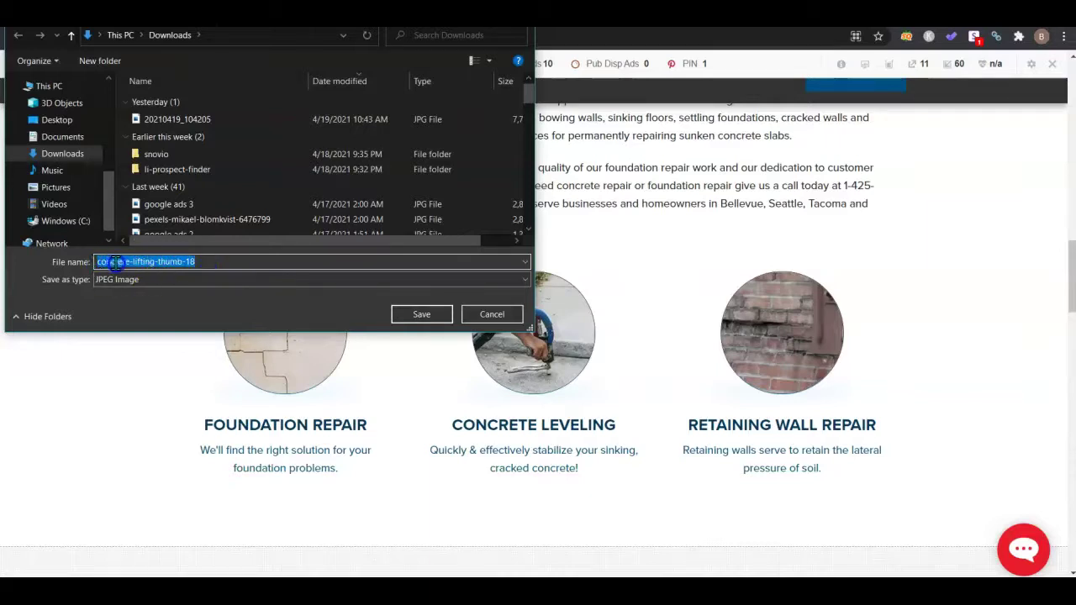
double_click(184, 258)
click(496, 311)
drag(1071, 264, 1057, 90)
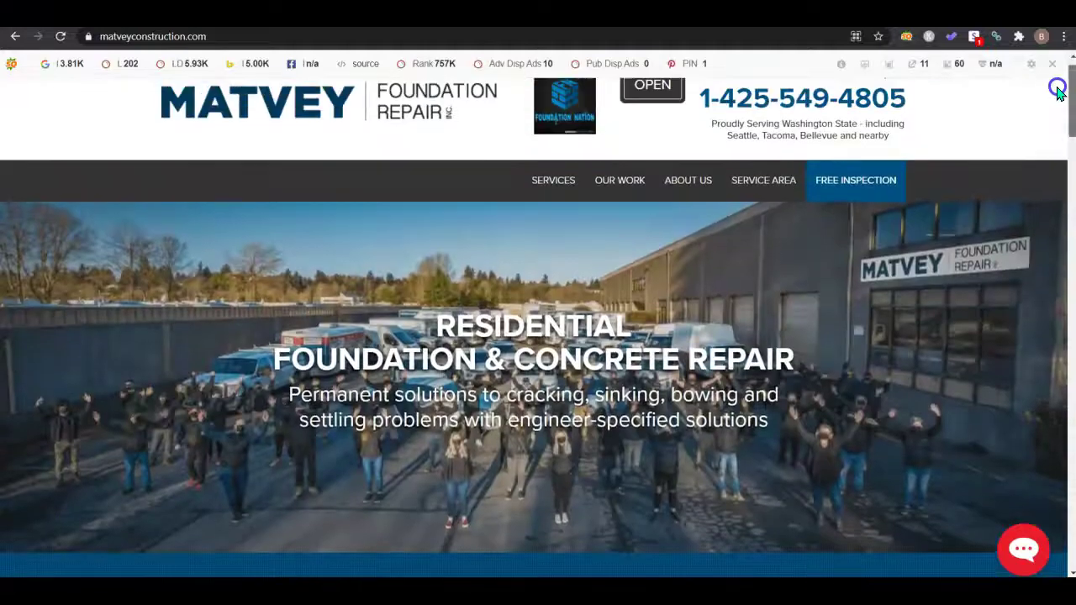
Return to the Seattle Foundation Repair homepage and examine the images in its Common Foundation Problems section
click(702, 14)
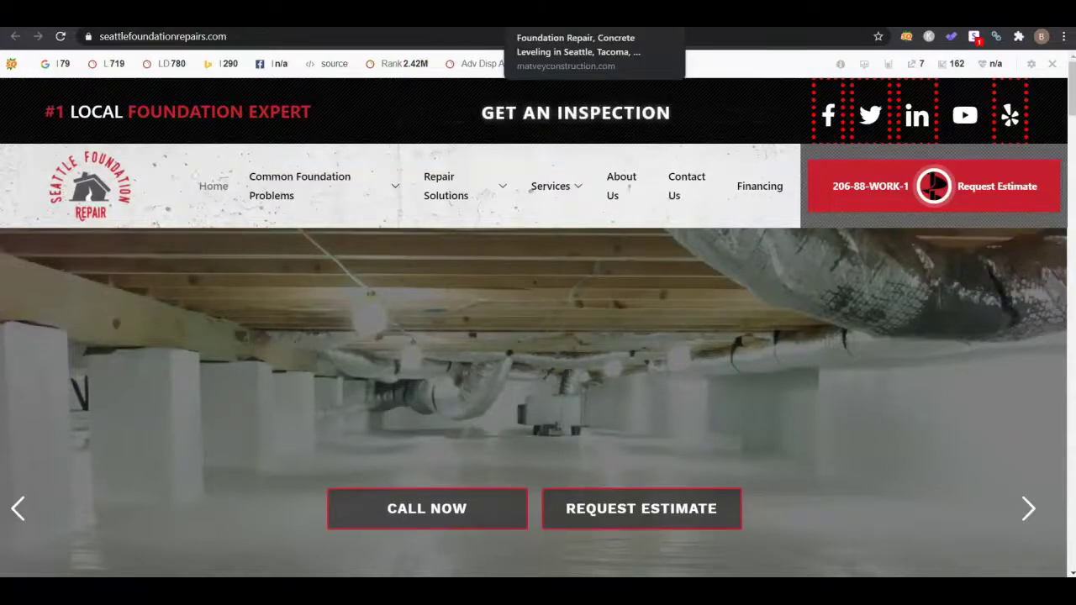
scroll(373, 232, down, 5)
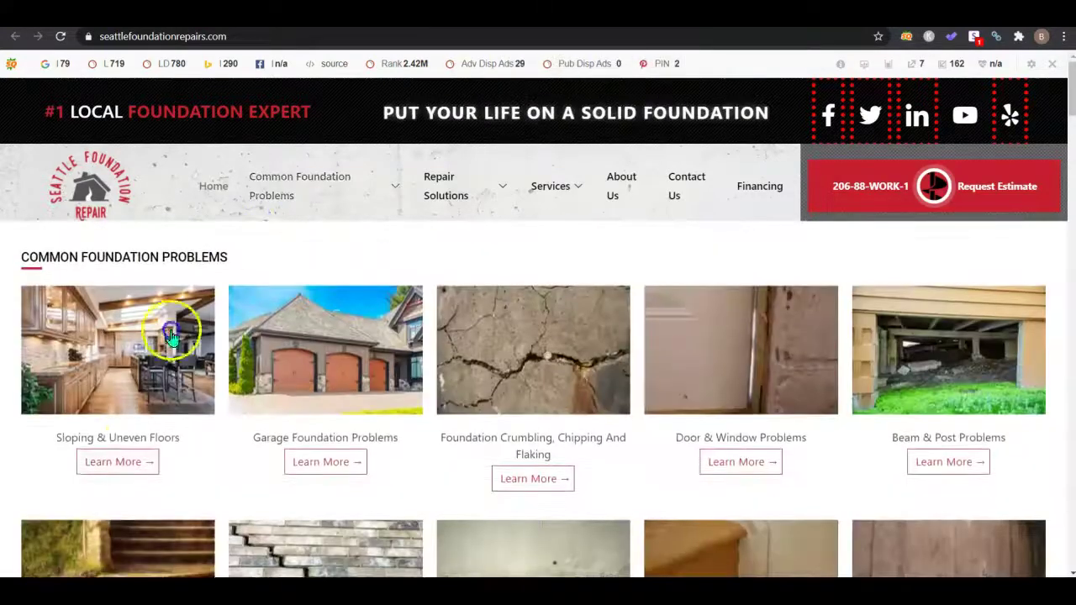